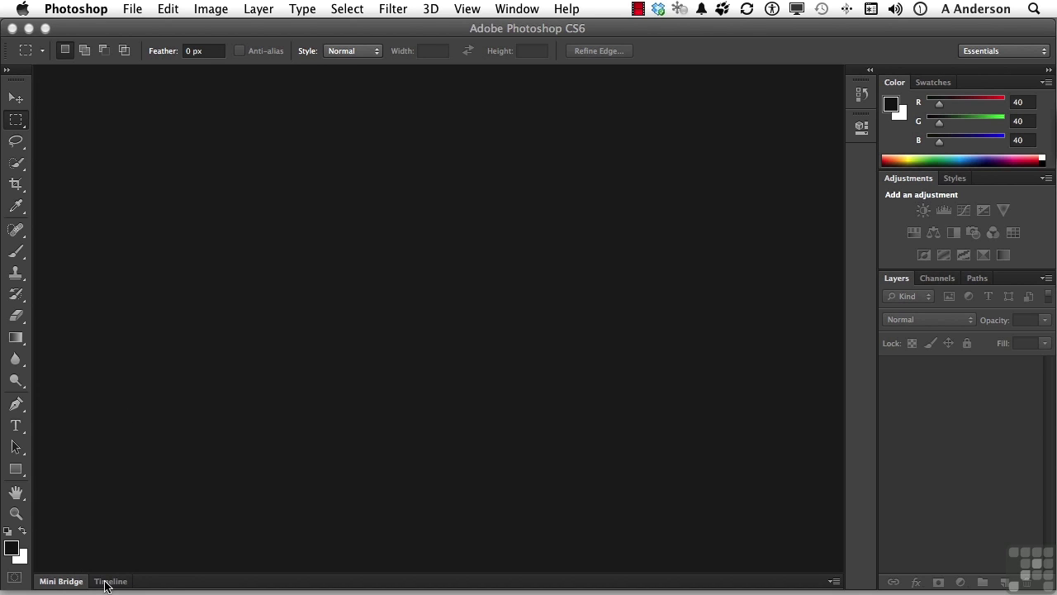
Undock the Mini Bridge and Timeline panels from beneath the document area and close both of them
click(61, 582)
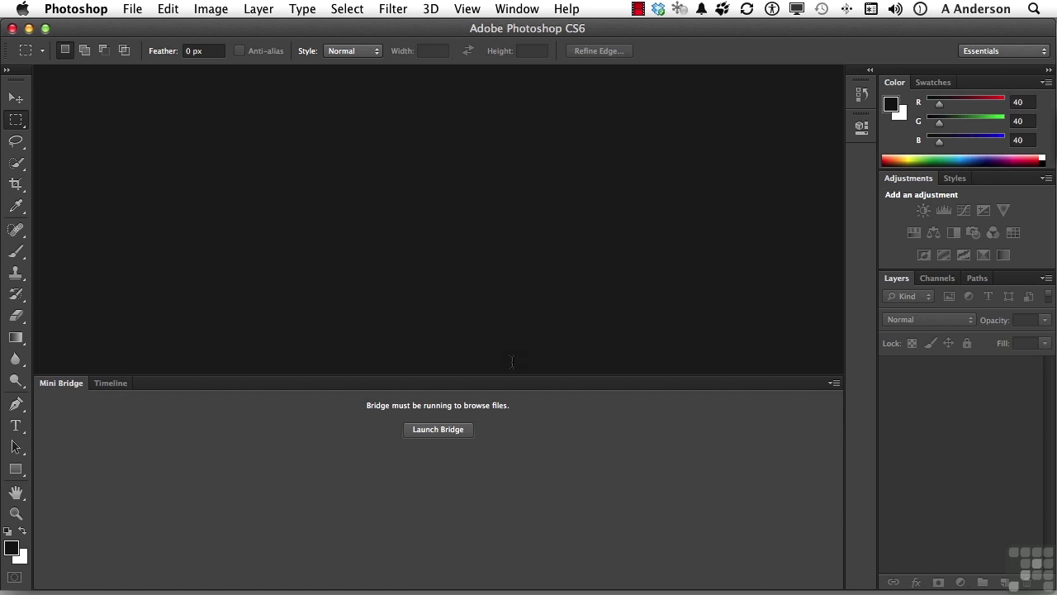
drag(48, 386, 91, 272)
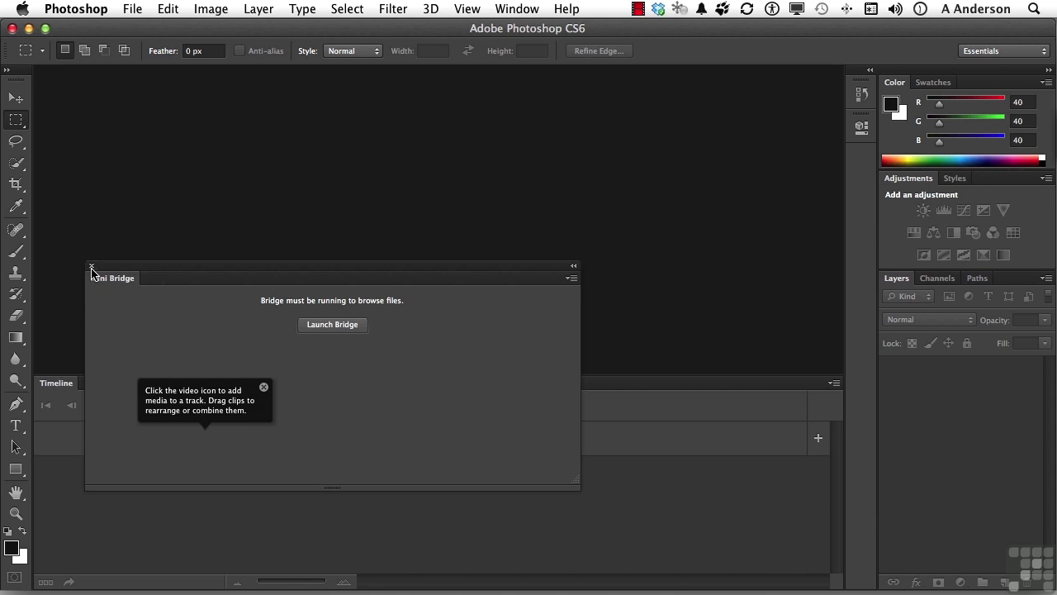
click(92, 267)
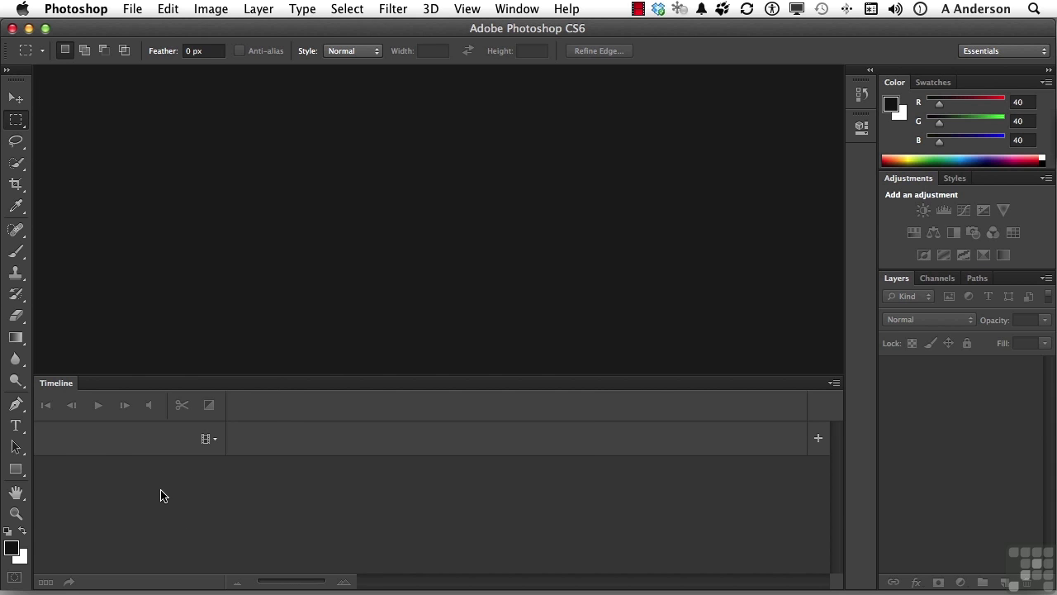
drag(57, 389, 124, 240)
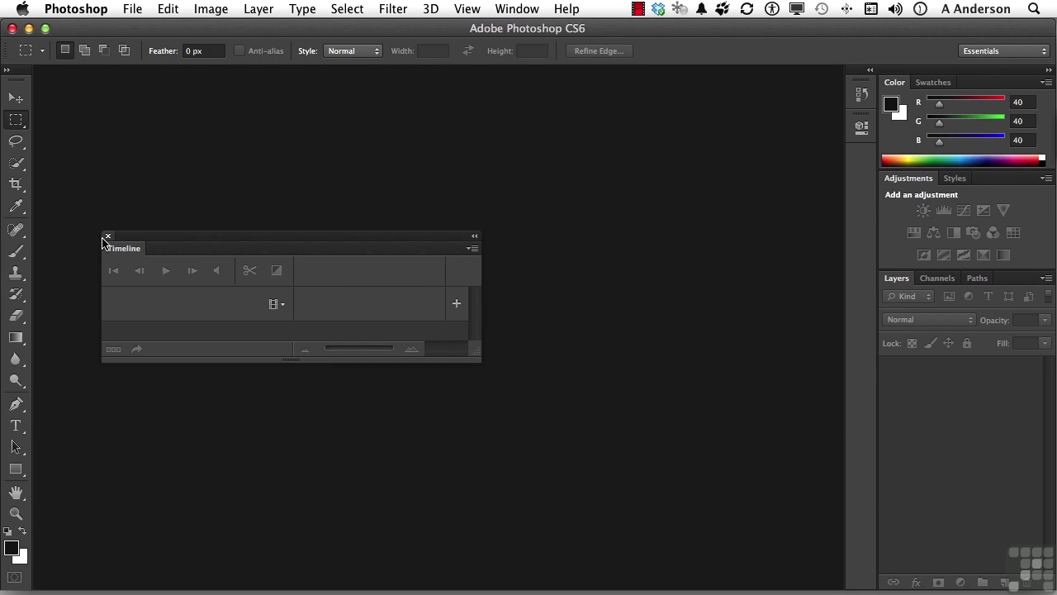
click(107, 236)
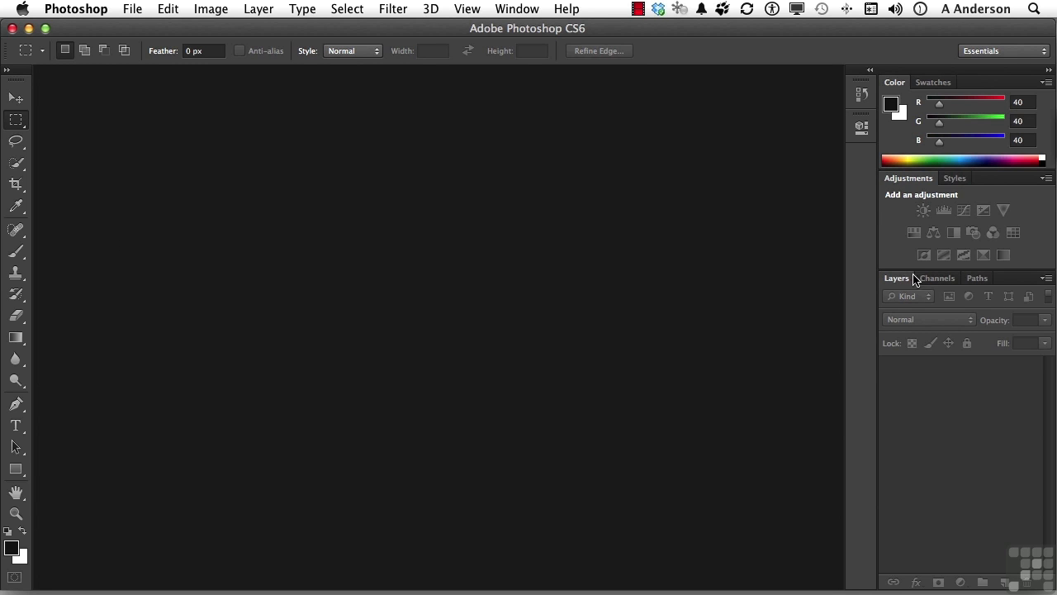
Move the Layers, Channels and Paths panel group above the Color panel in the dock
drag(1008, 286, 583, 209)
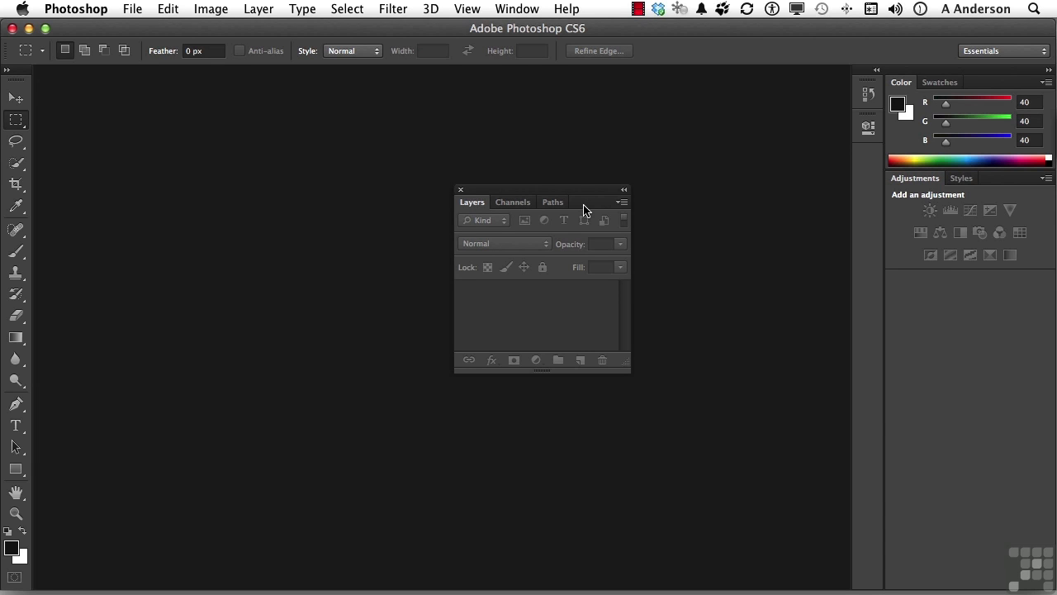
drag(587, 192, 956, 79)
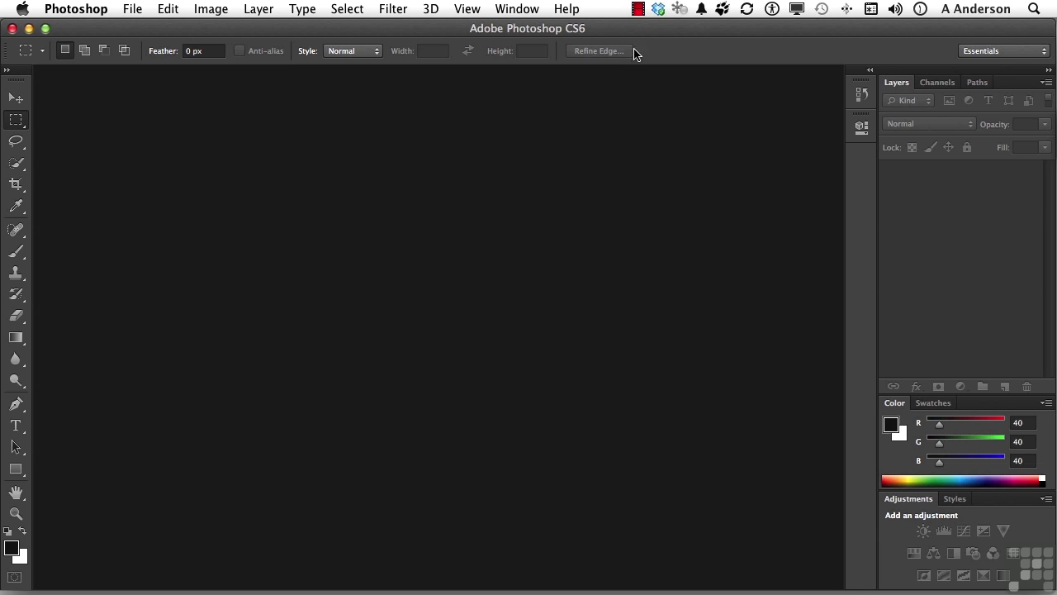
Show the Notes panel and dock it below the document area, collapsing the Layer Comps panel to an icon
click(518, 9)
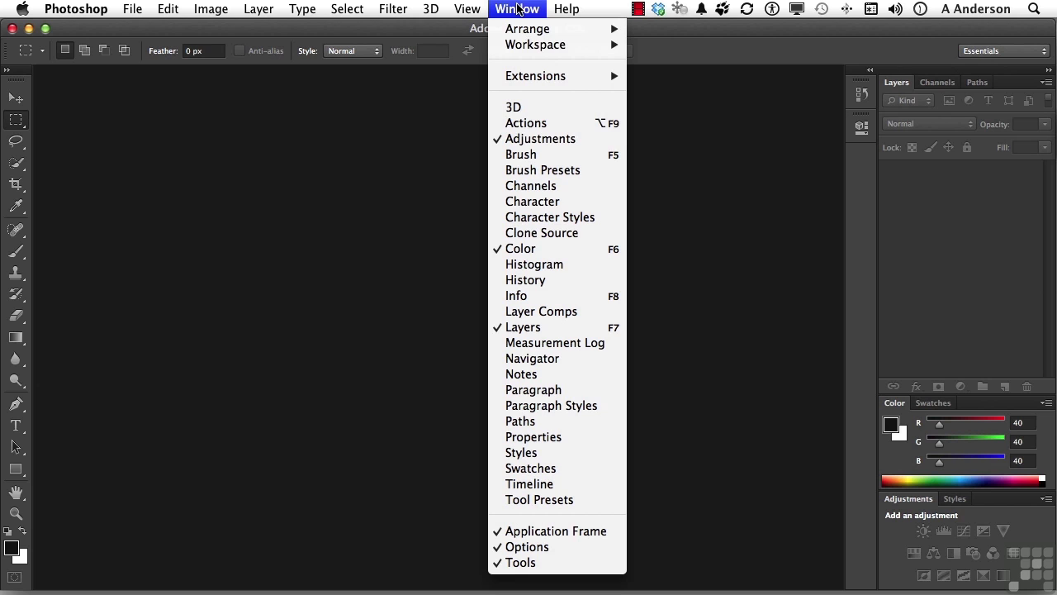
click(531, 375)
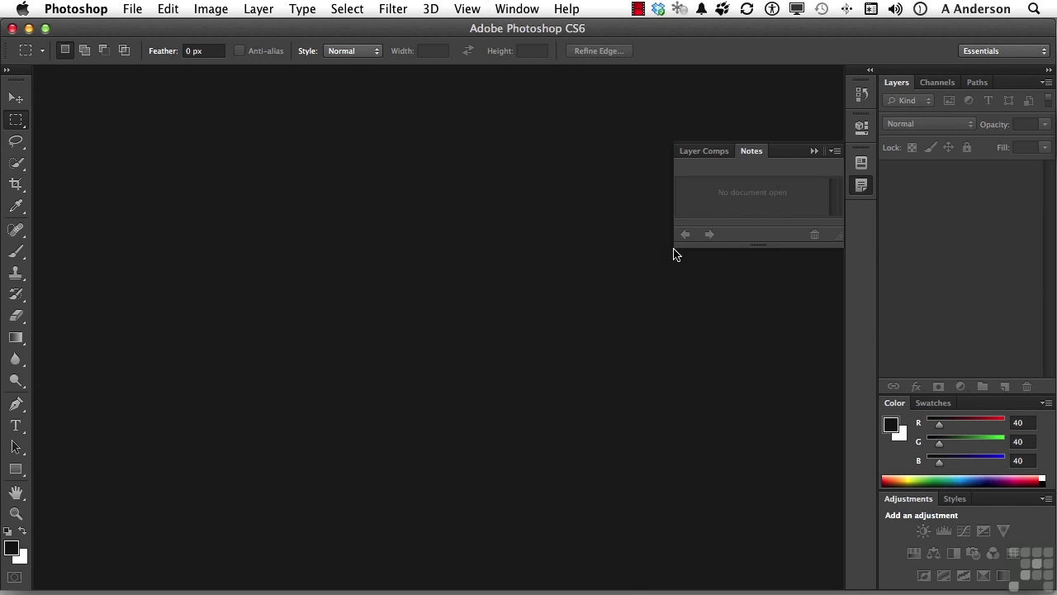
drag(752, 155, 82, 588)
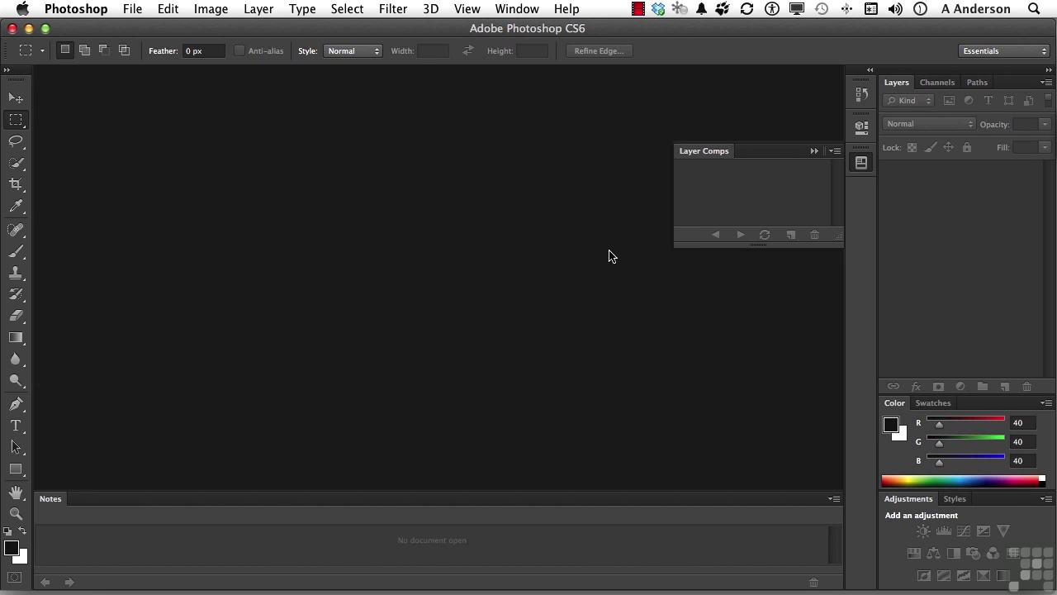
click(814, 152)
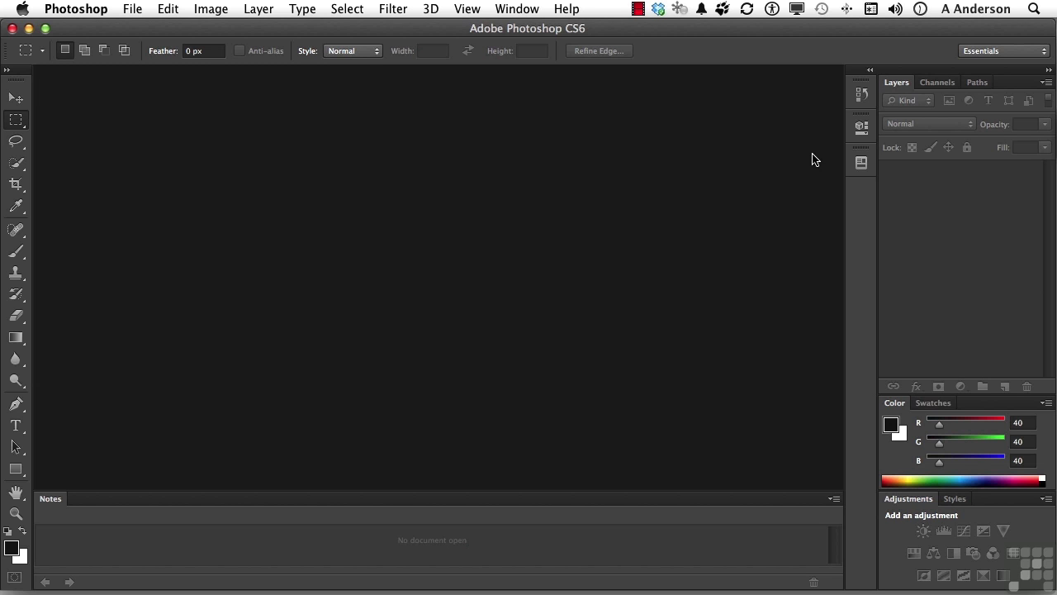
Save the current layout as a new workspace named Infinite Skills, capturing keyboard shortcuts and menus
click(989, 51)
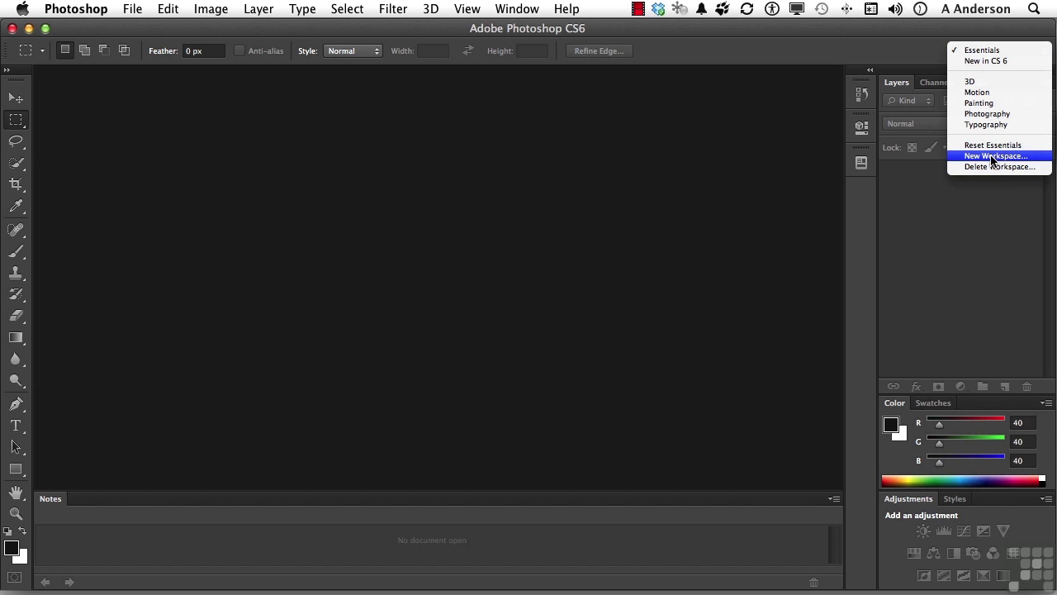
click(736, 182)
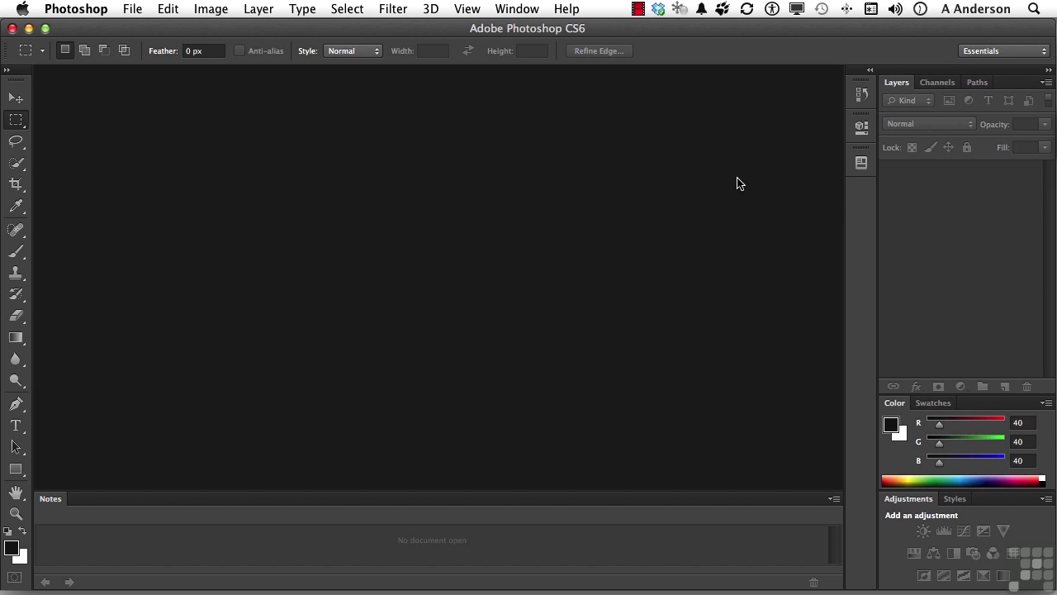
click(516, 10)
mouse_move(617, 51)
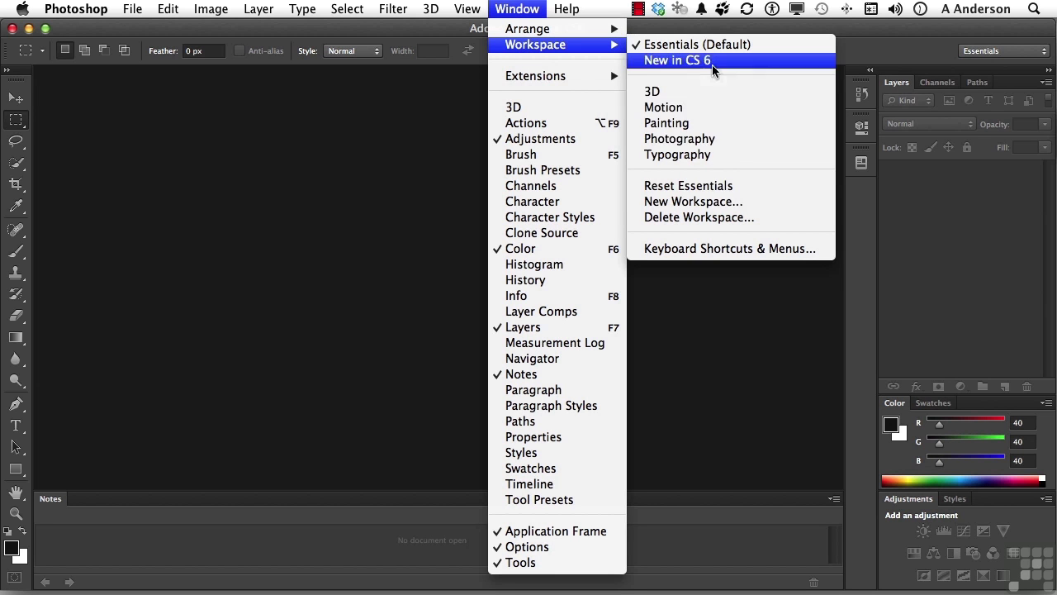
click(739, 203)
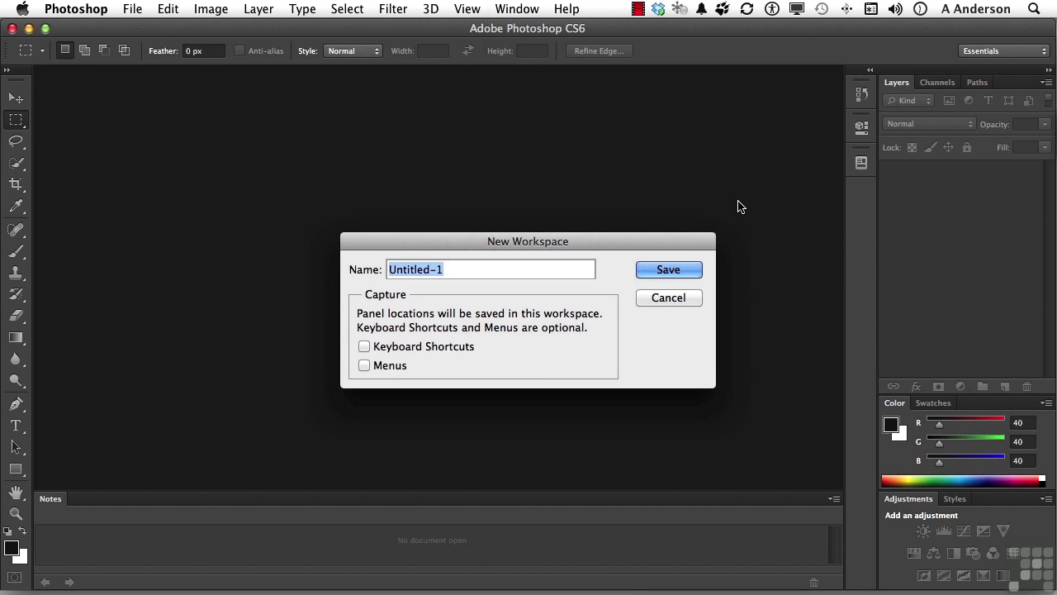
text(Infinite)
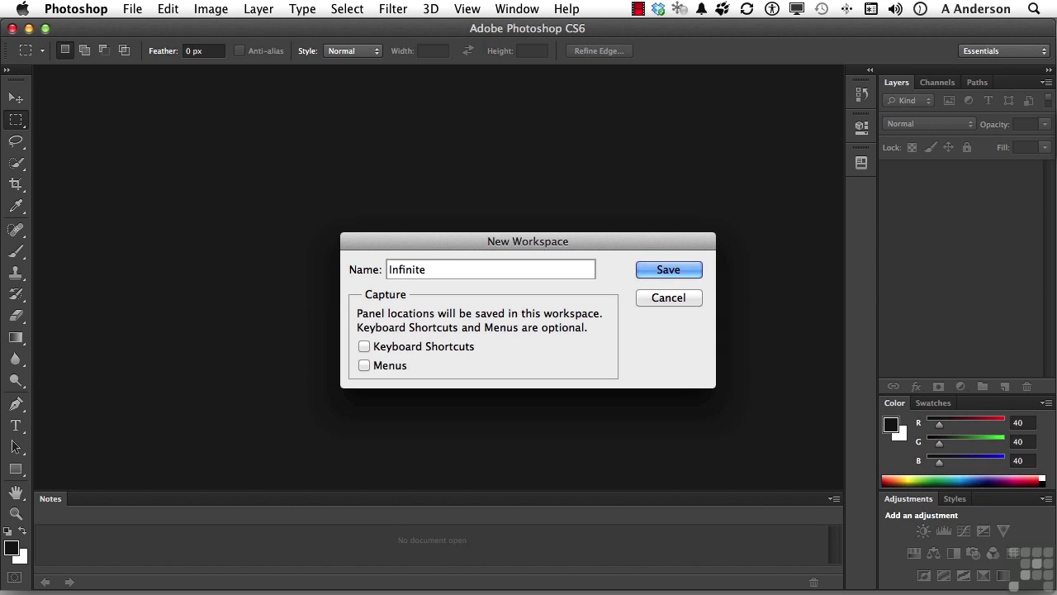
text( Skills)
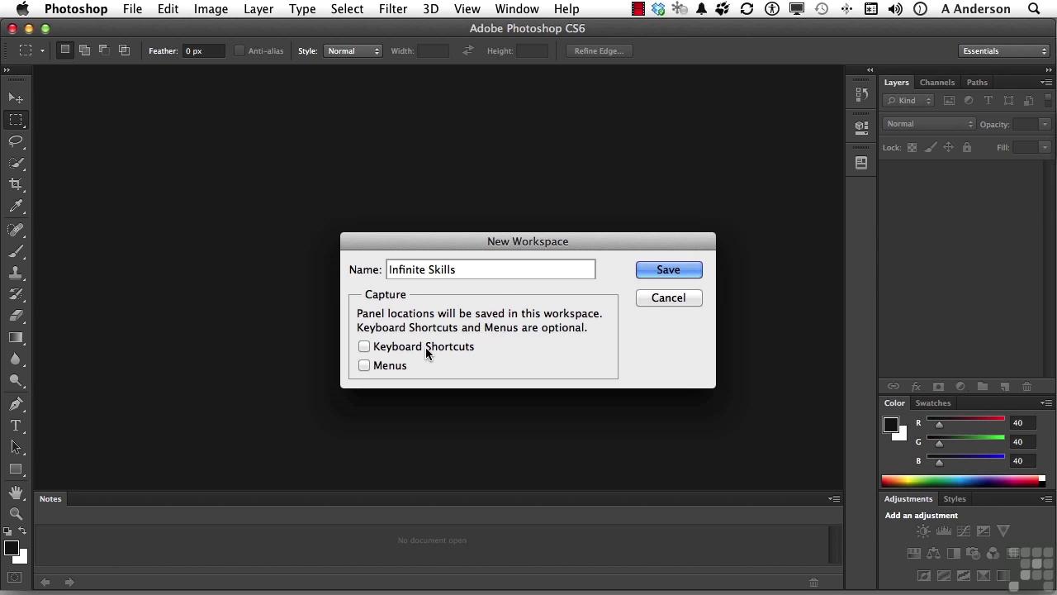
click(365, 347)
click(364, 367)
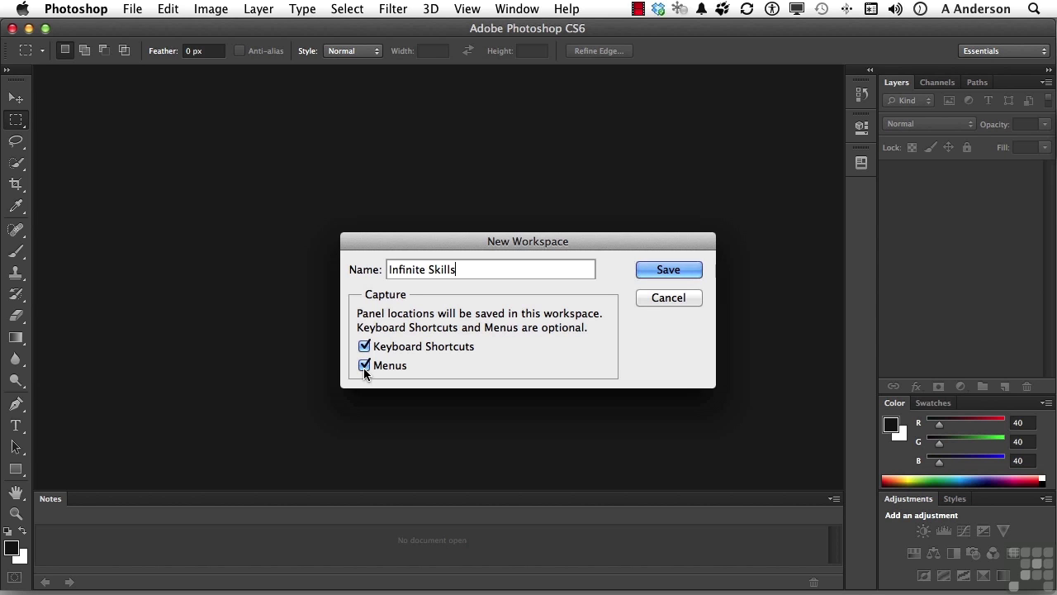
click(671, 269)
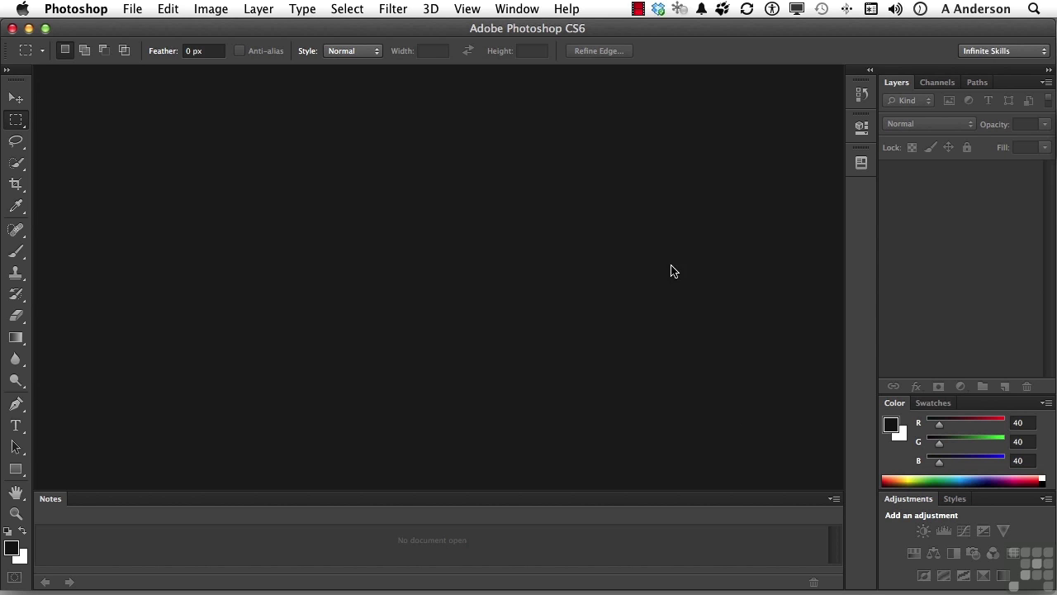
Switch to the Essentials workspace and reset it to its default panel layout
click(1017, 53)
click(1007, 71)
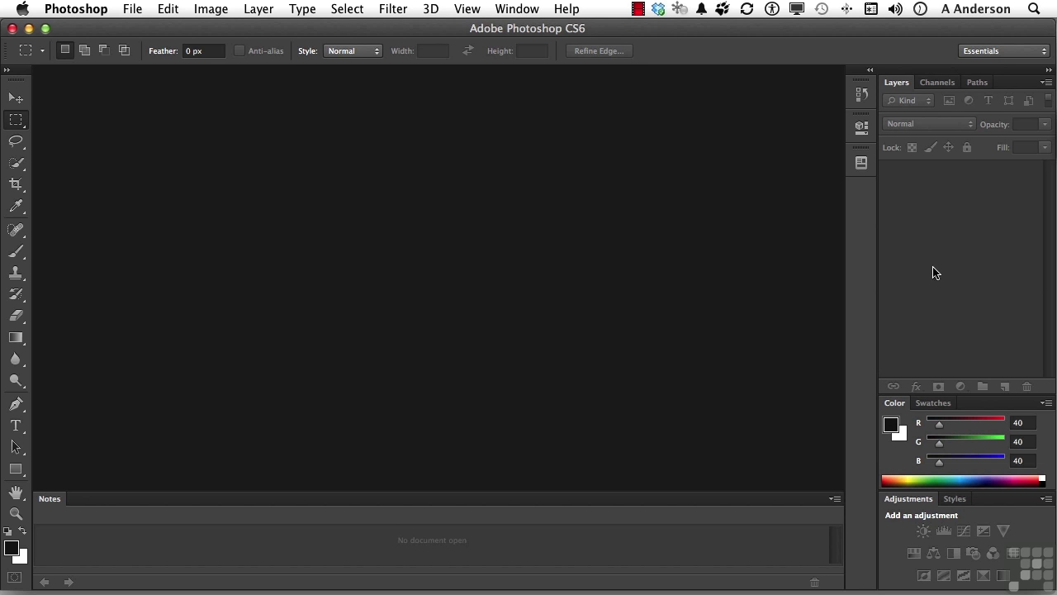
click(1007, 52)
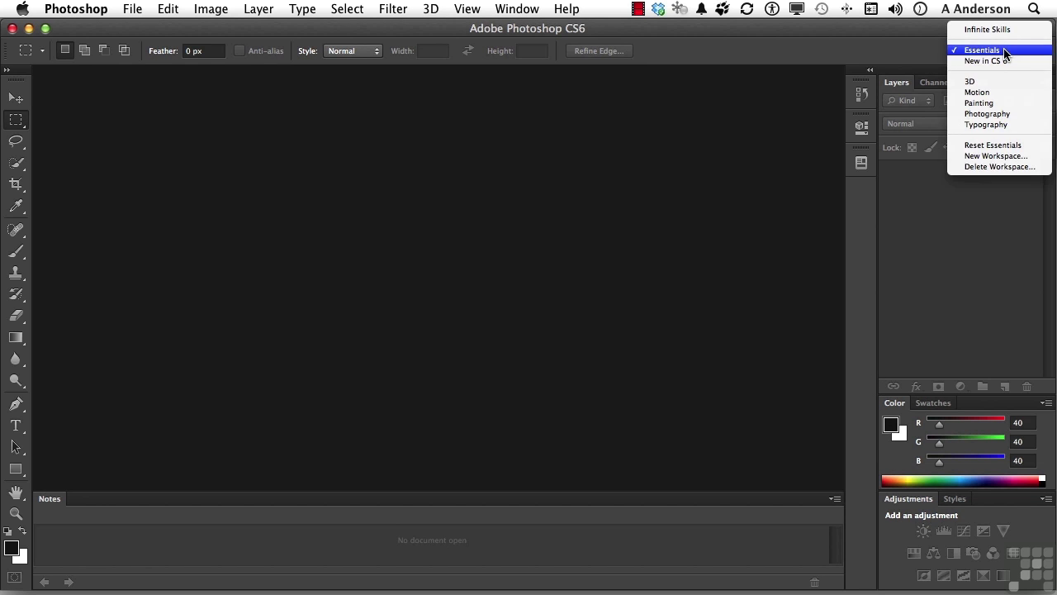
click(993, 145)
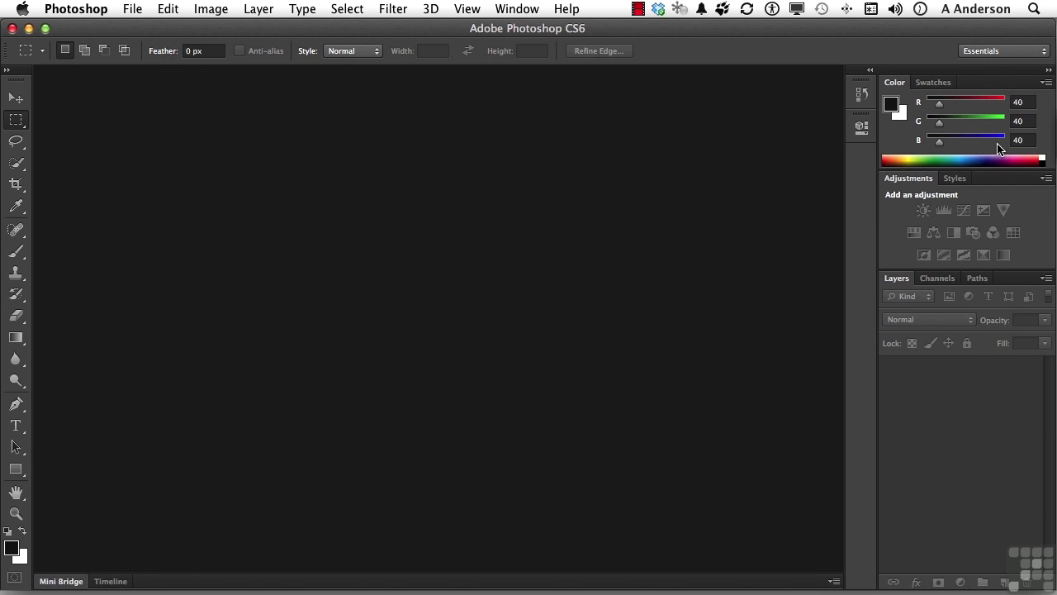
Switch to the custom Infinite Skills workspace
click(999, 54)
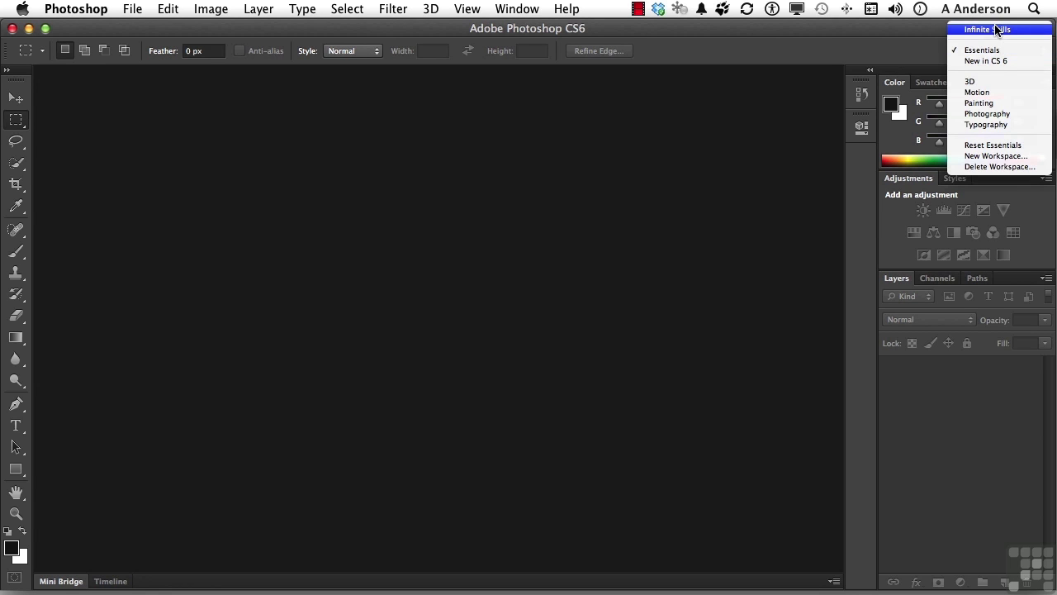
click(594, 124)
click(520, 8)
mouse_move(526, 46)
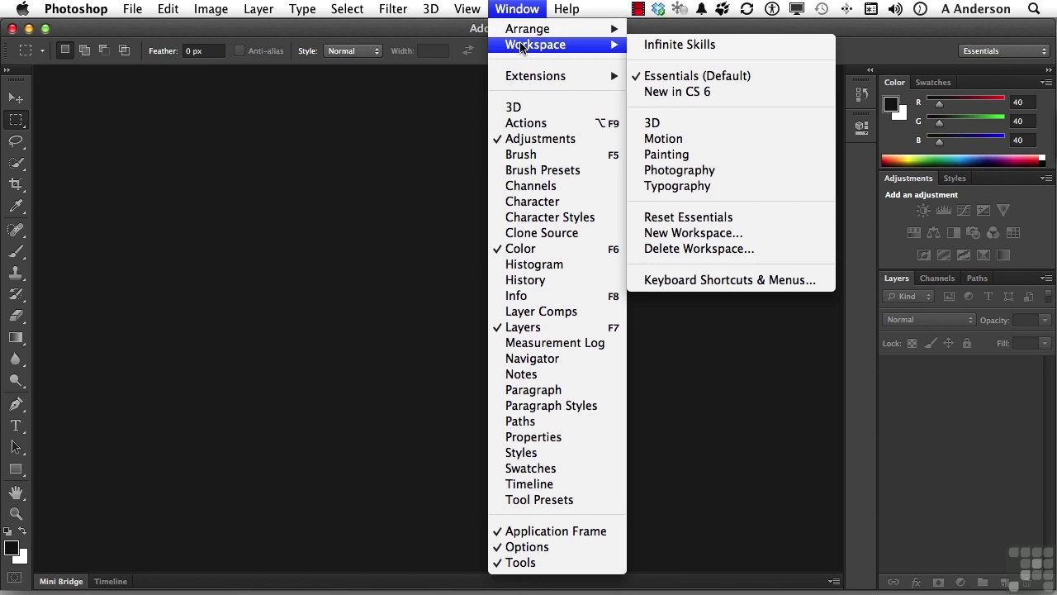
click(695, 45)
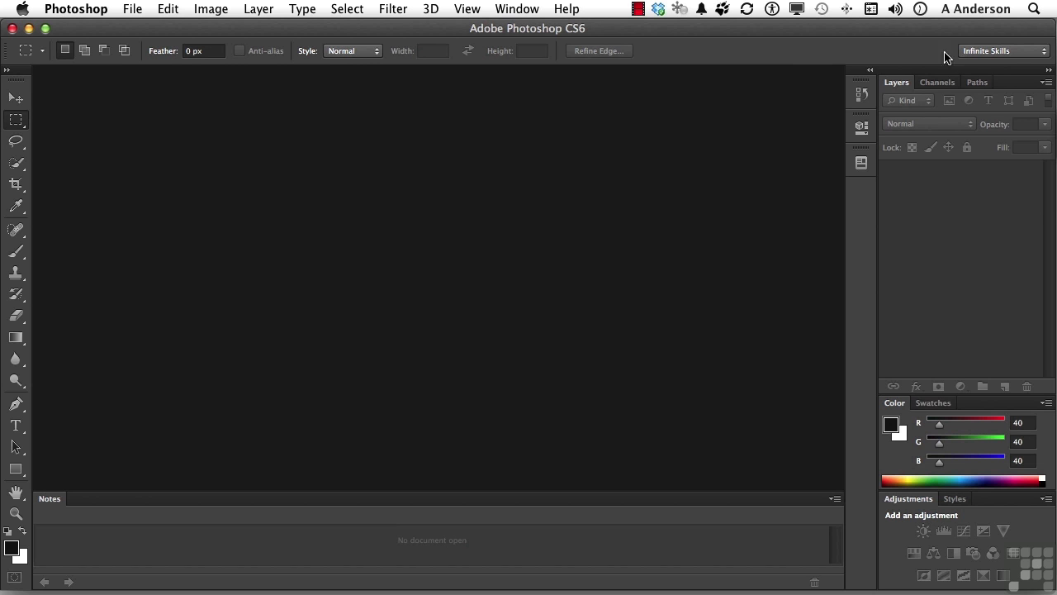
Open the Delete Workspace dialog and check which workspaces are available for deletion
click(523, 10)
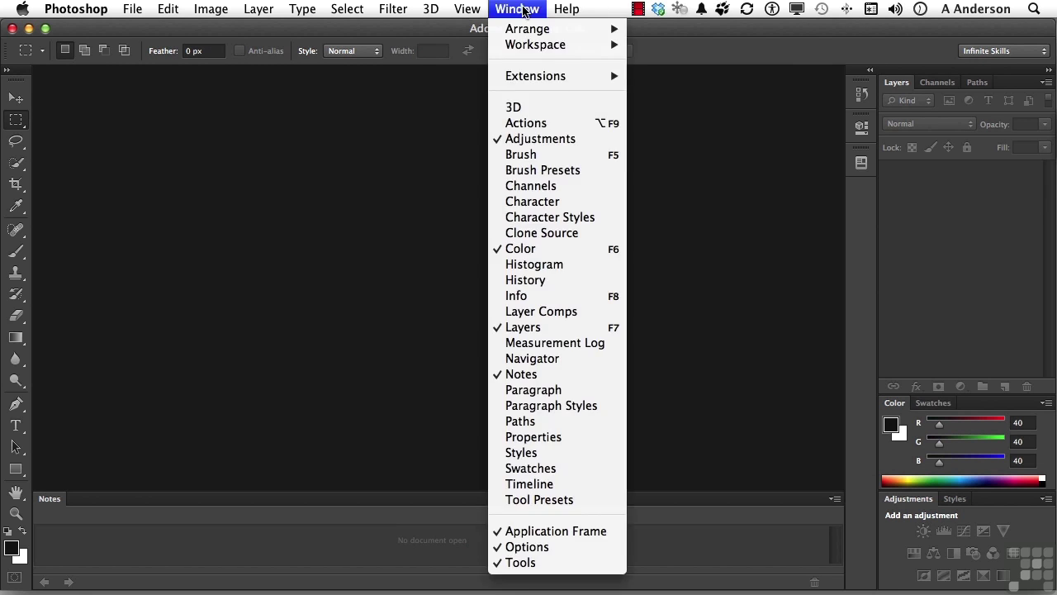
mouse_move(526, 46)
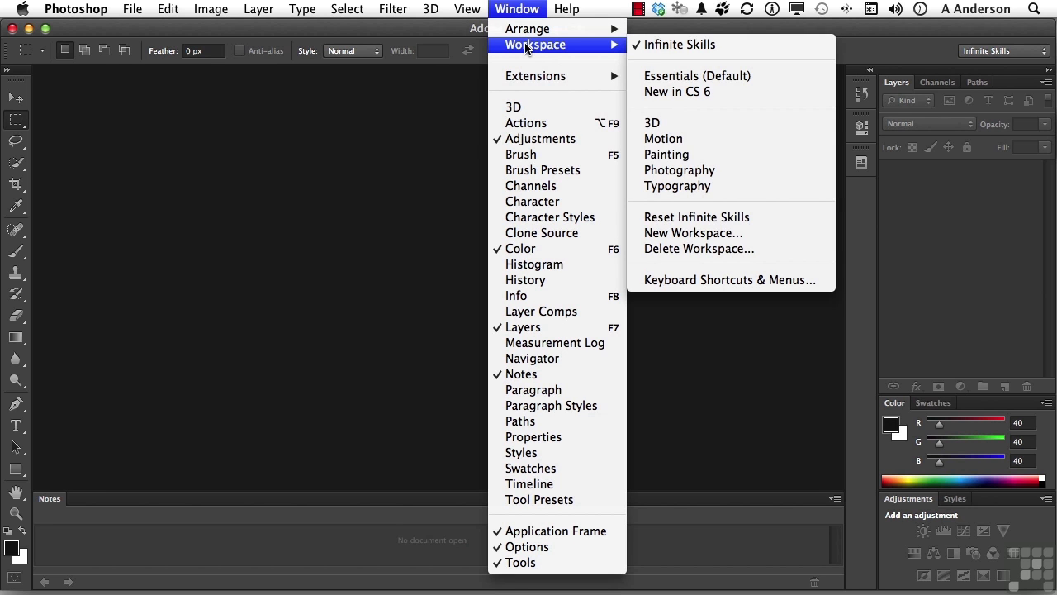
click(763, 254)
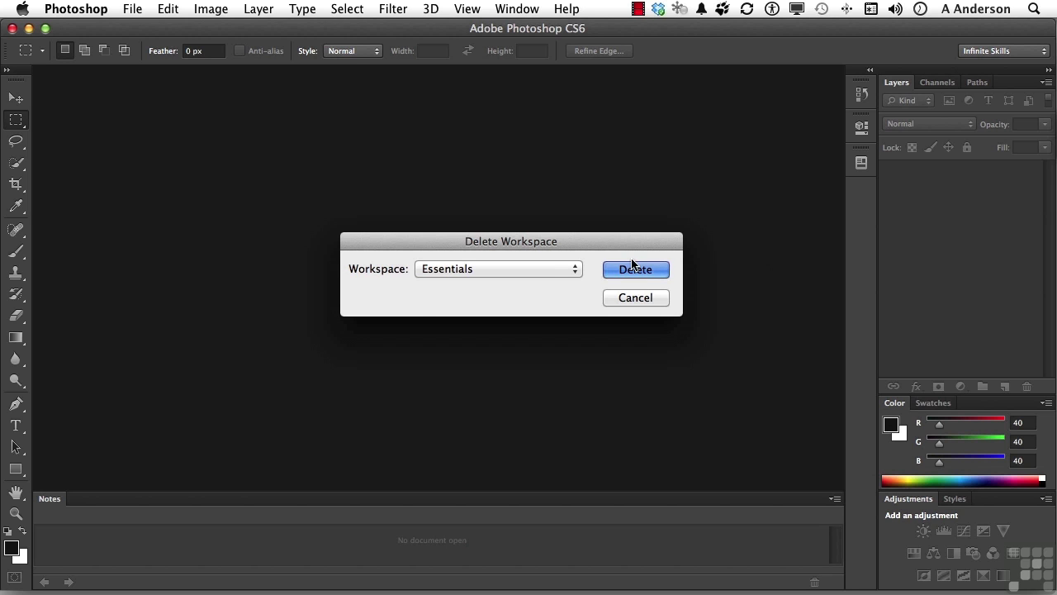
click(547, 269)
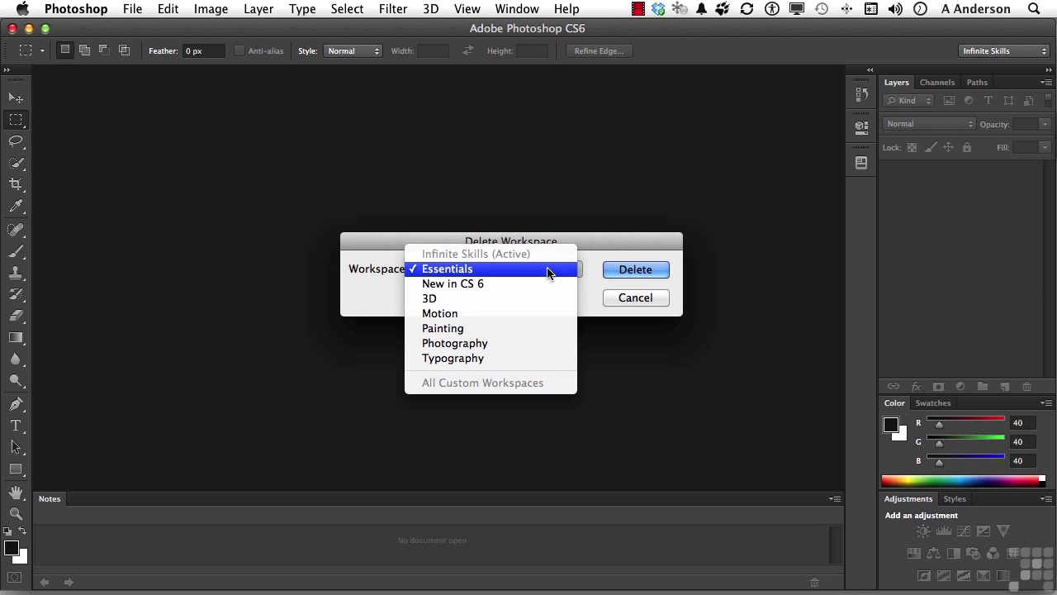
click(589, 193)
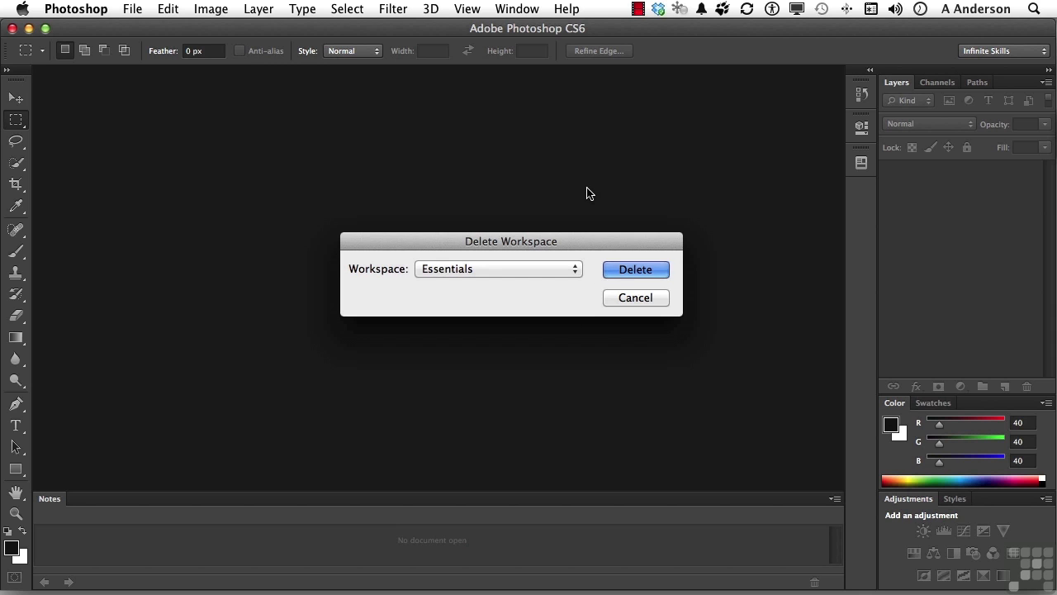